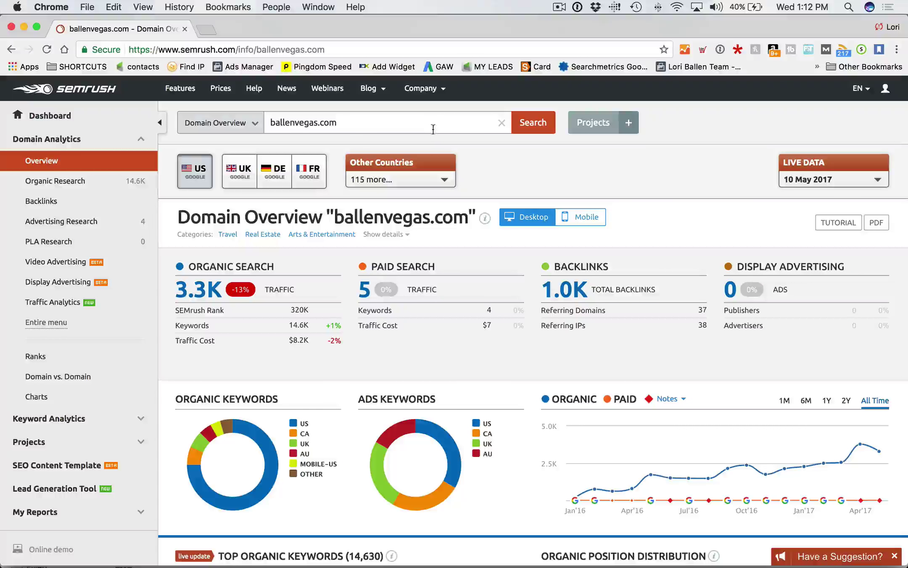
Step: Open the SEO Content Template tool from the ballenvegas.com domain overview
scroll(231, 211, down, 2)
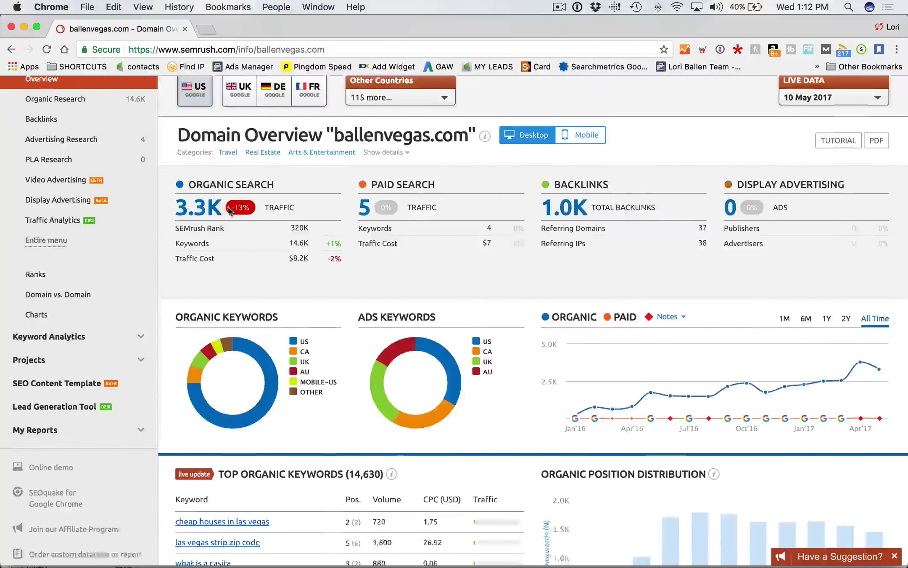
scroll(230, 210, down, 3)
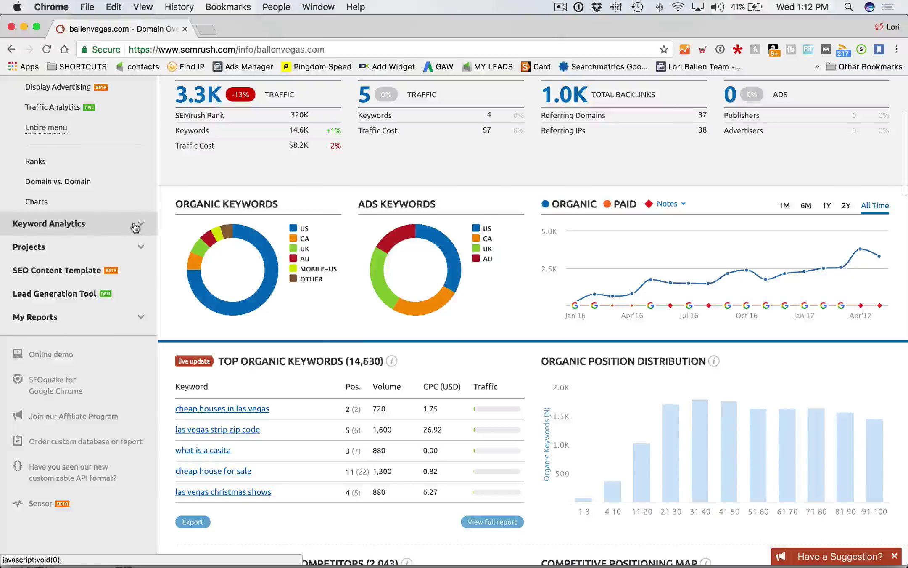
scroll(135, 225, down, 1)
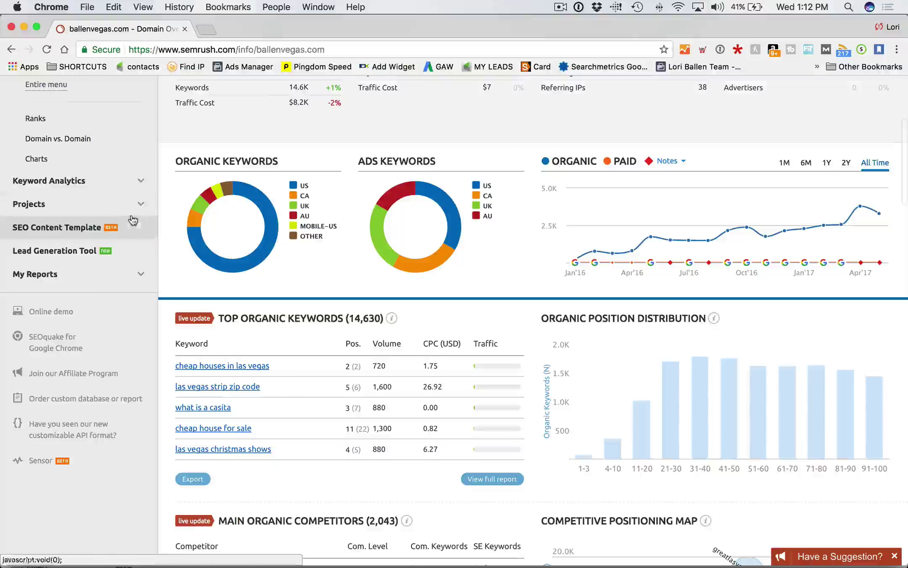
click(84, 234)
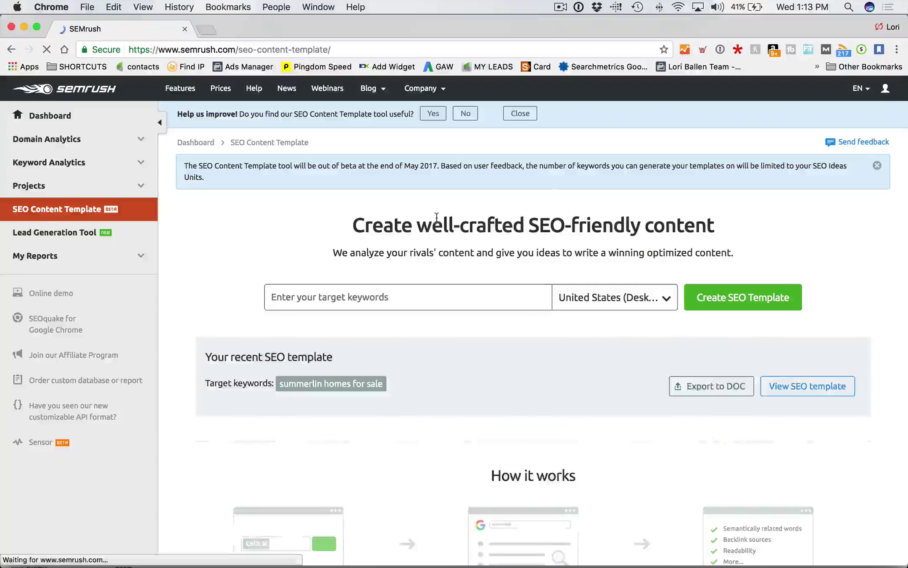
Step: Create an SEO template for the target keyword "how to sell a house" with United States desktop targeting
scroll(433, 227, down, 1)
click(394, 262)
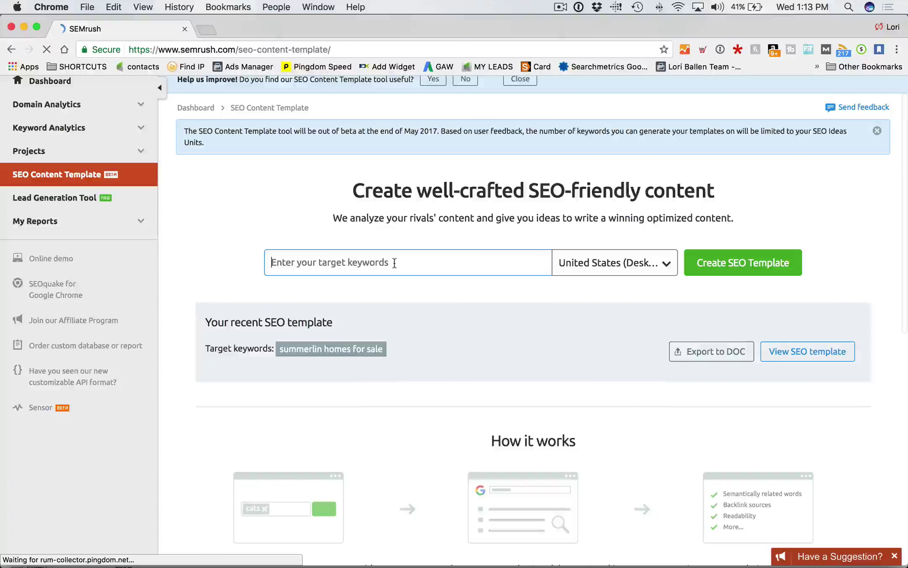
text(how )
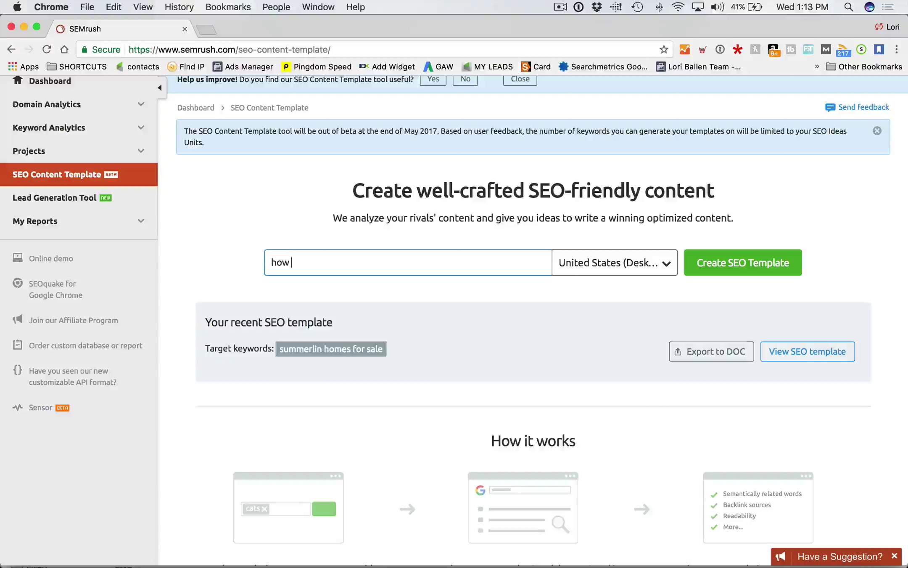
text(to sell a hou)
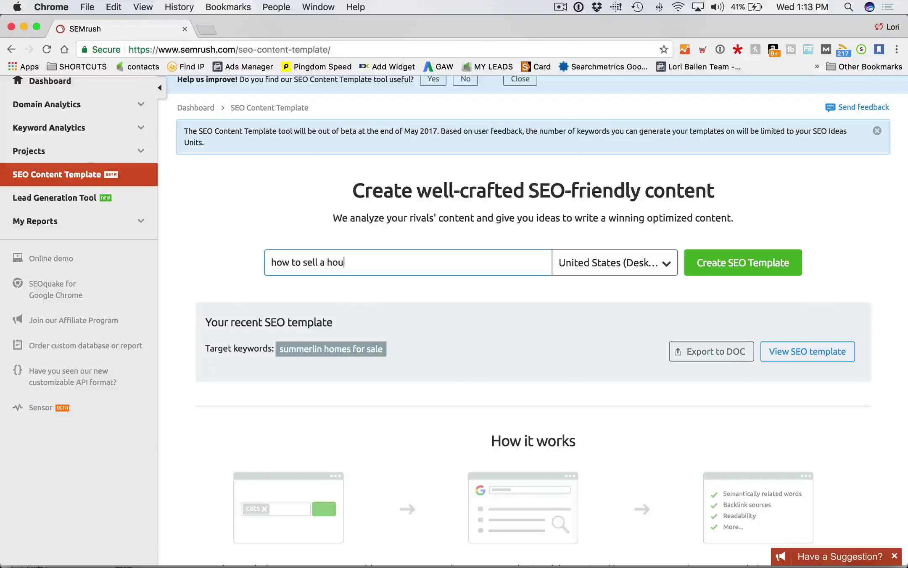
text(se)
scroll(694, 264, down, 1)
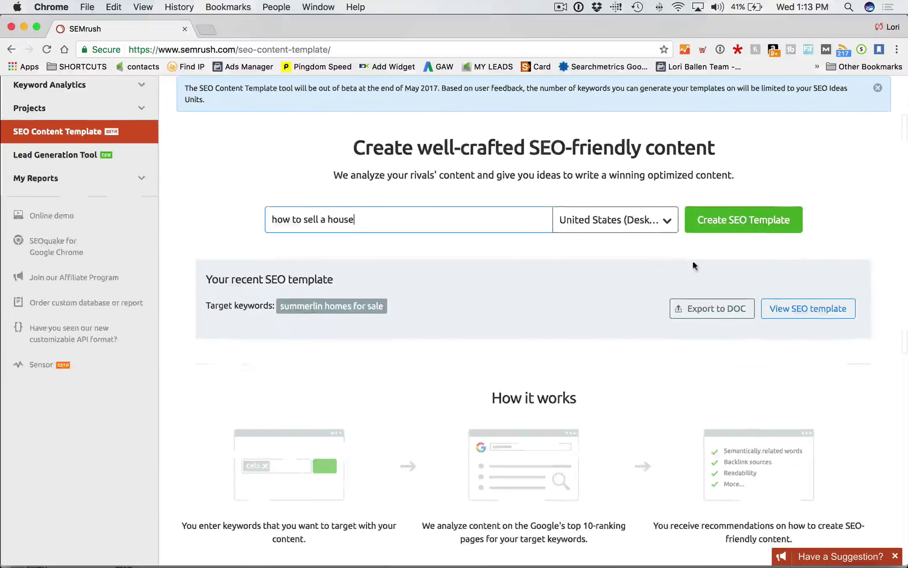
click(743, 229)
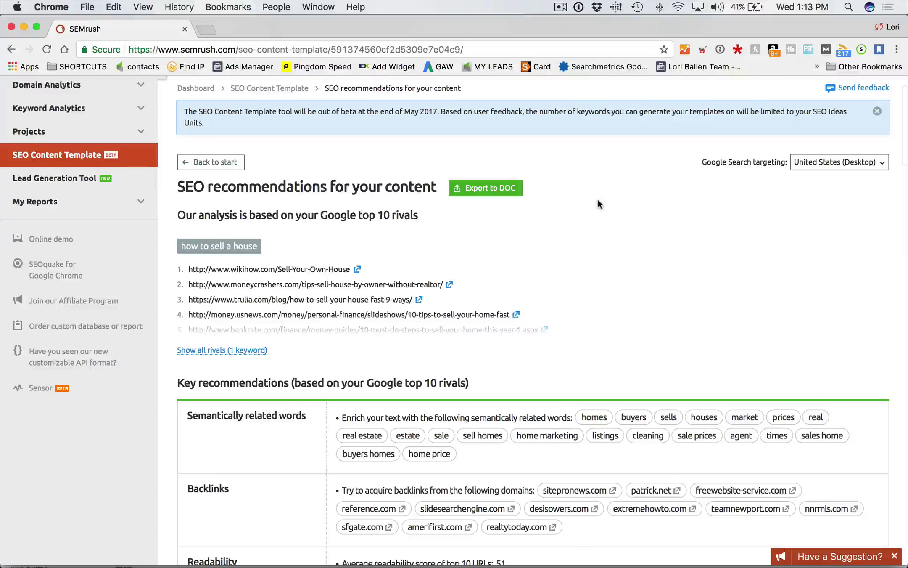
Step: Review the list of Google top 10 rivals and the semantically related words recommended for the keyword
scroll(599, 205, down, 2)
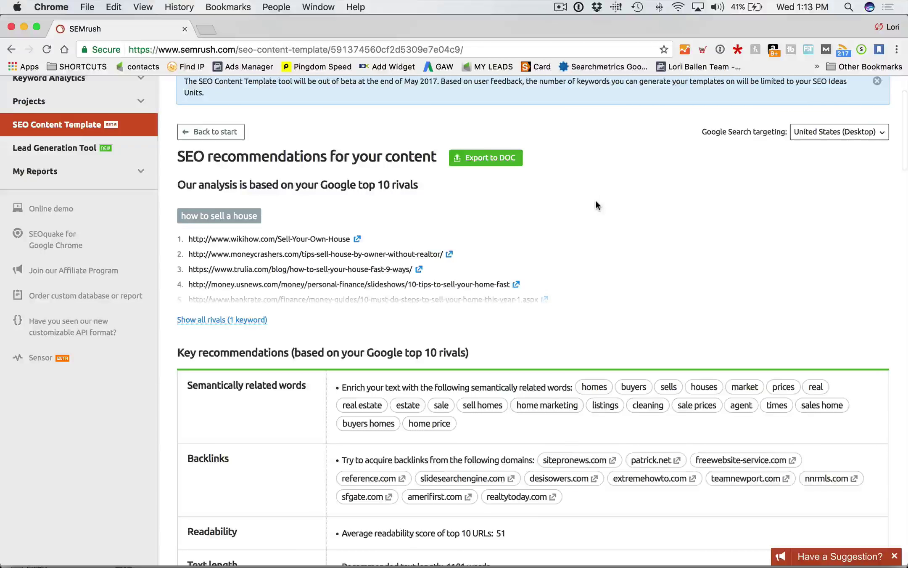
scroll(595, 202, down, 3)
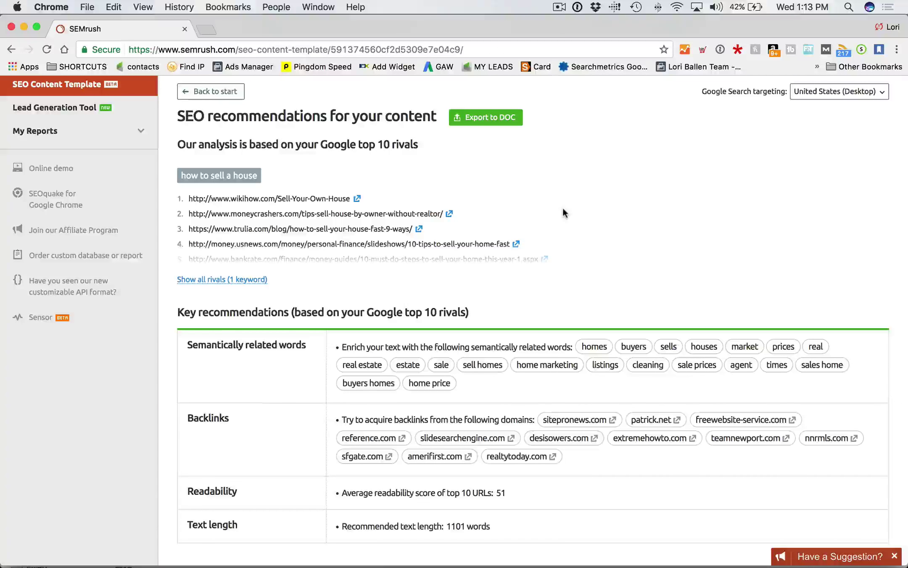
scroll(561, 206, down, 5)
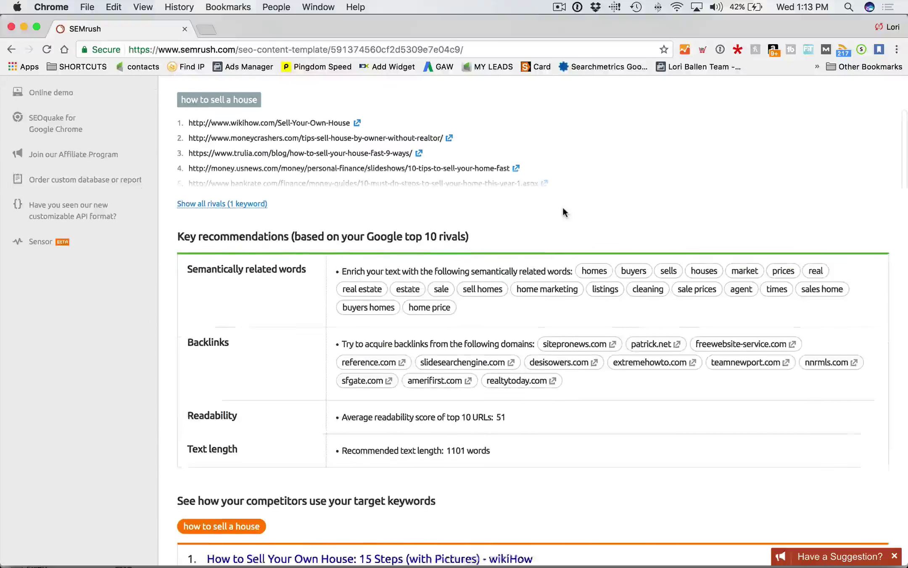
scroll(560, 210, down, 5)
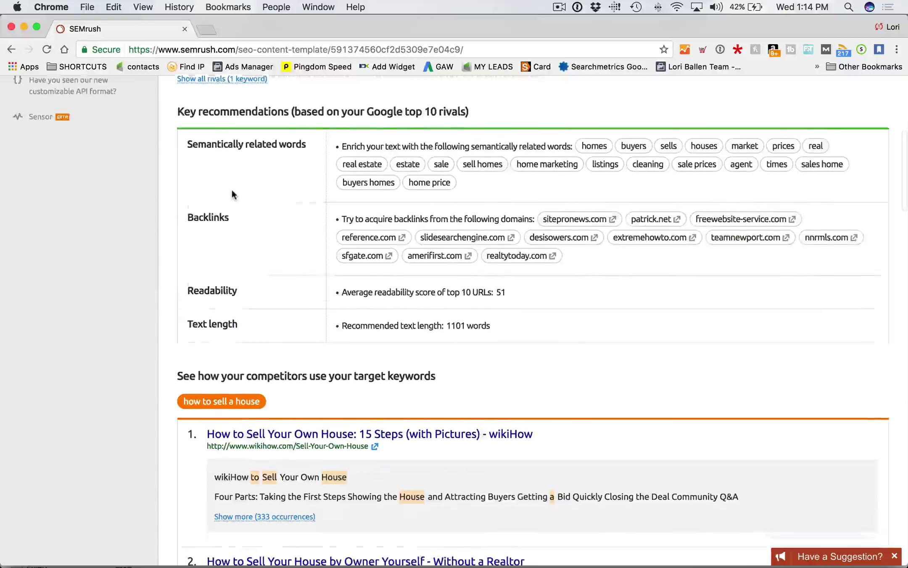
scroll(235, 198, up, 6)
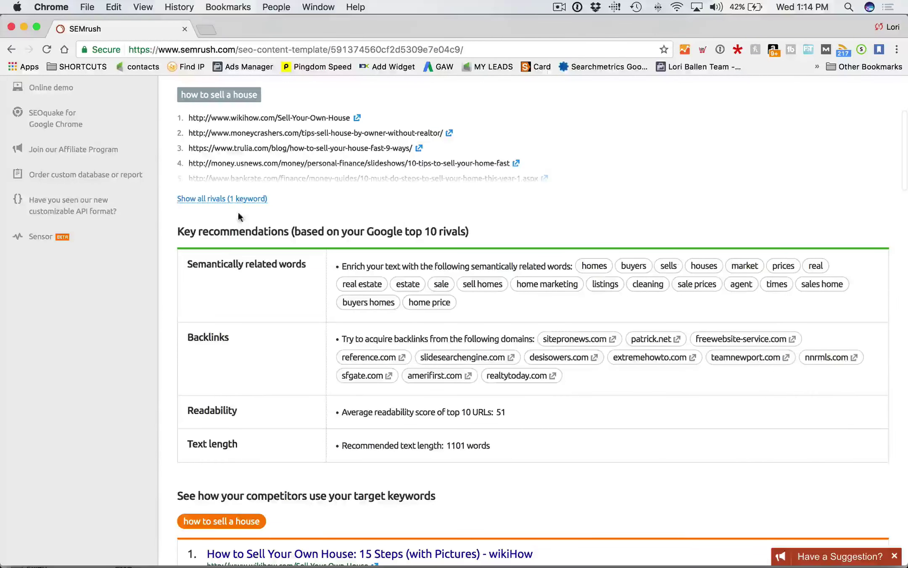
scroll(229, 204, down, 4)
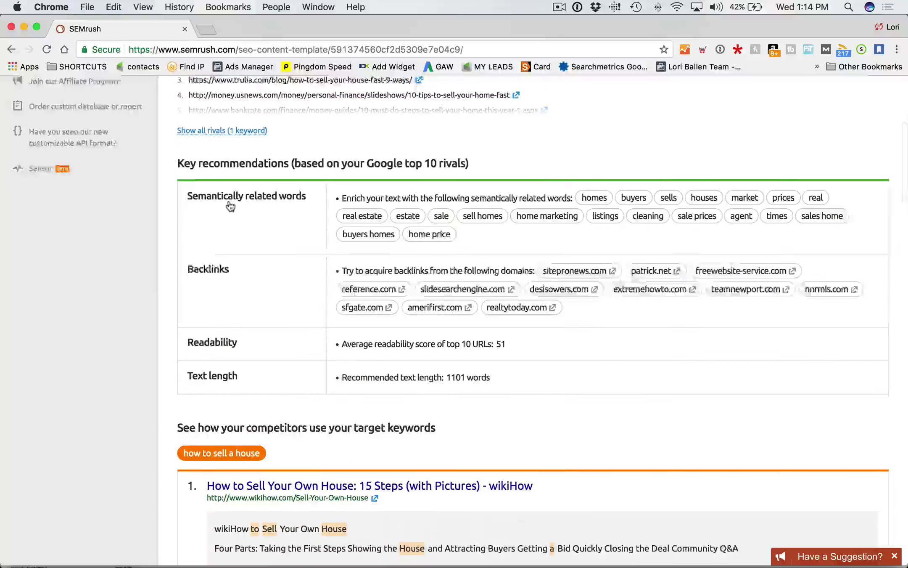
scroll(229, 205, down, 2)
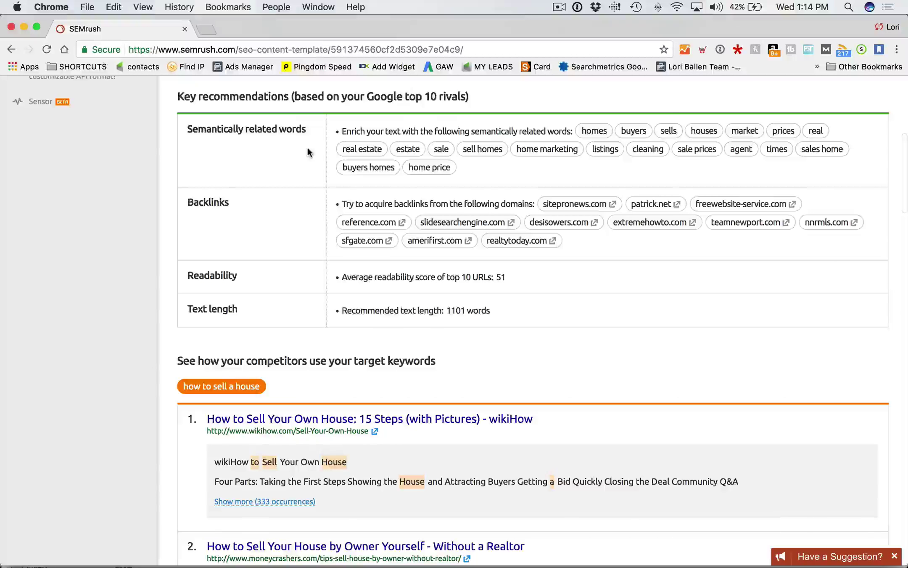
scroll(480, 171, down, 1)
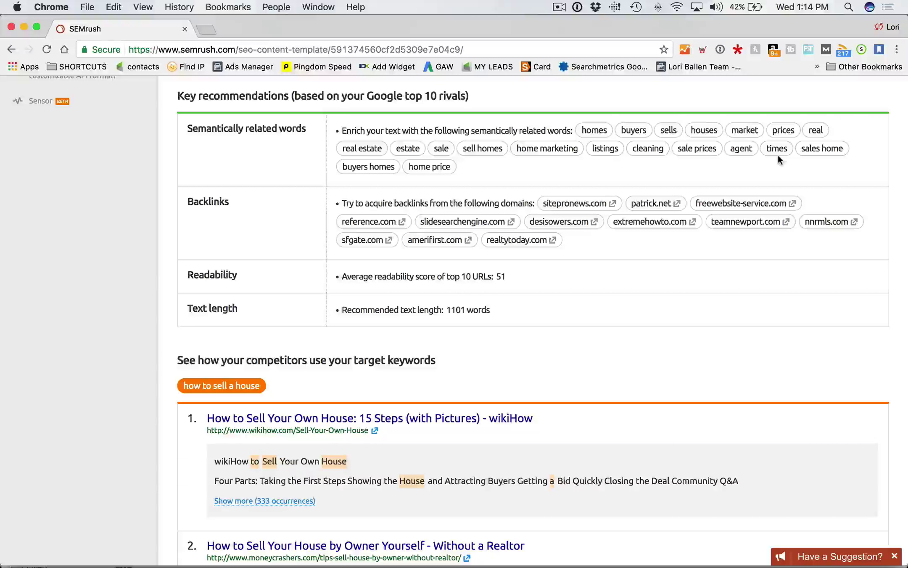
scroll(777, 153, down, 1)
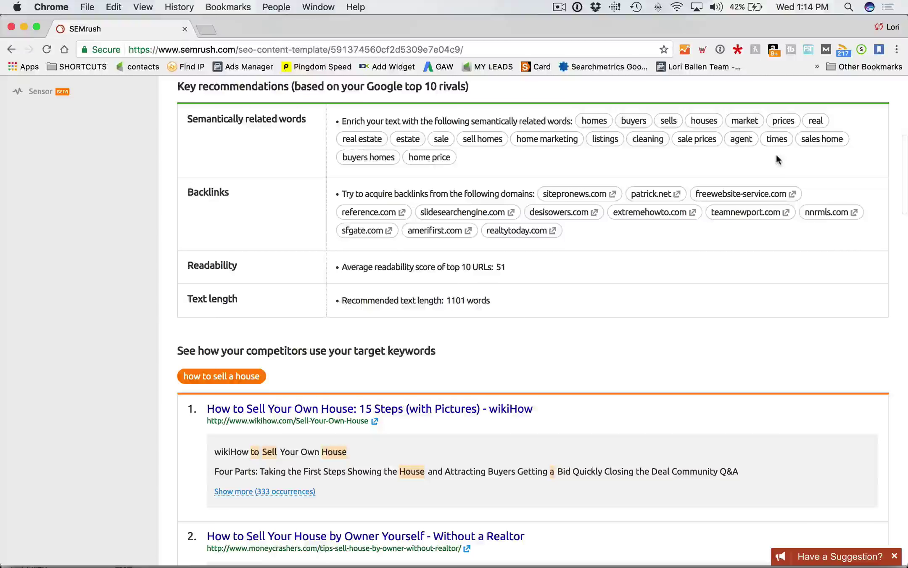
scroll(772, 159, up, 2)
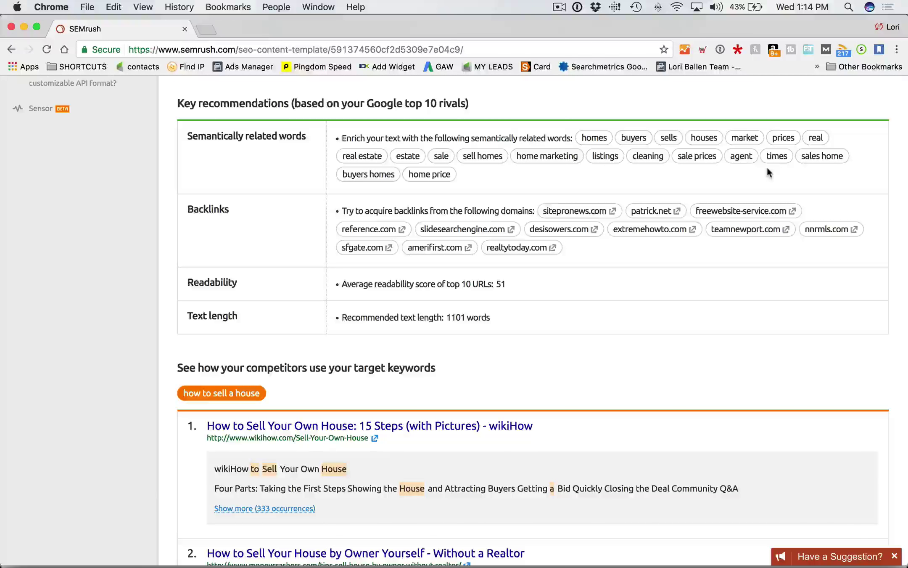
Step: Examine the backlink, readability and text length recommendations for the content
scroll(715, 164, down, 3)
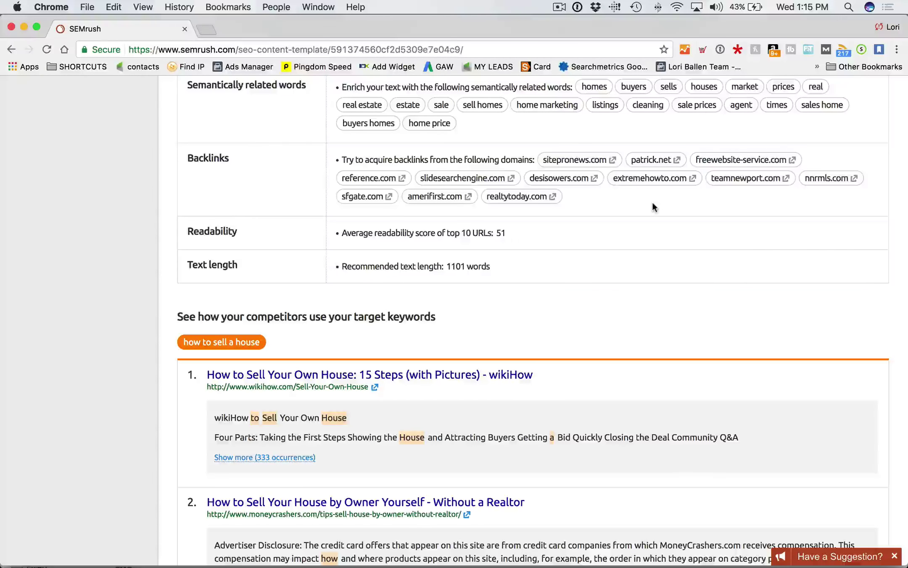
scroll(643, 204, down, 2)
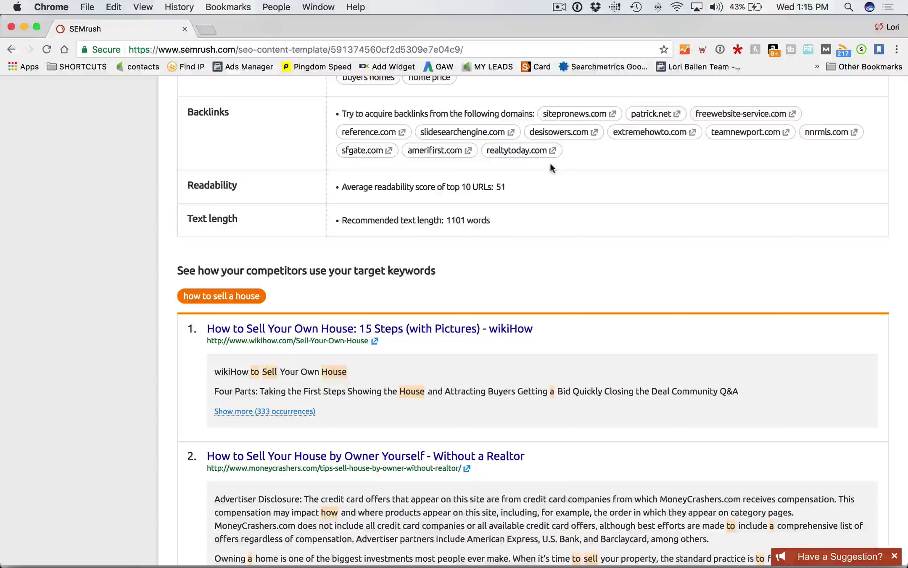
scroll(568, 168, down, 2)
scroll(566, 173, down, 2)
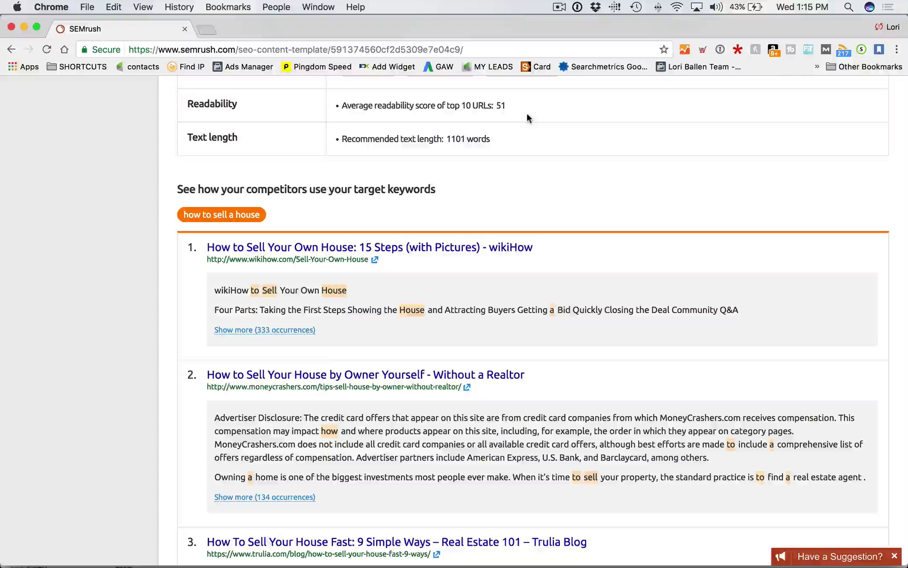
scroll(529, 118, down, 1)
scroll(526, 113, down, 2)
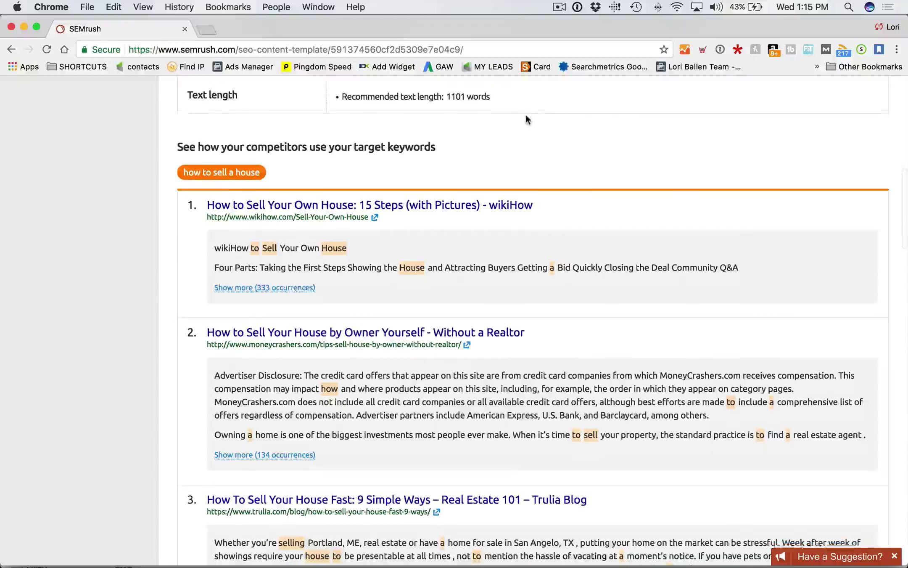
scroll(525, 113, up, 2)
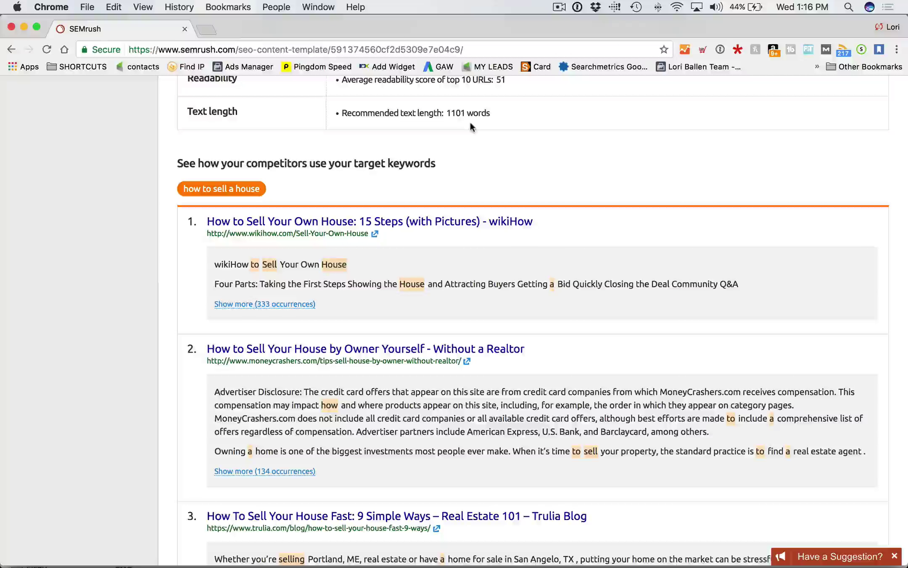
Step: Open the first-ranked competitor article, wikiHow's "How to Sell Your Own House", from the target keyword usage section
scroll(468, 164, down, 4)
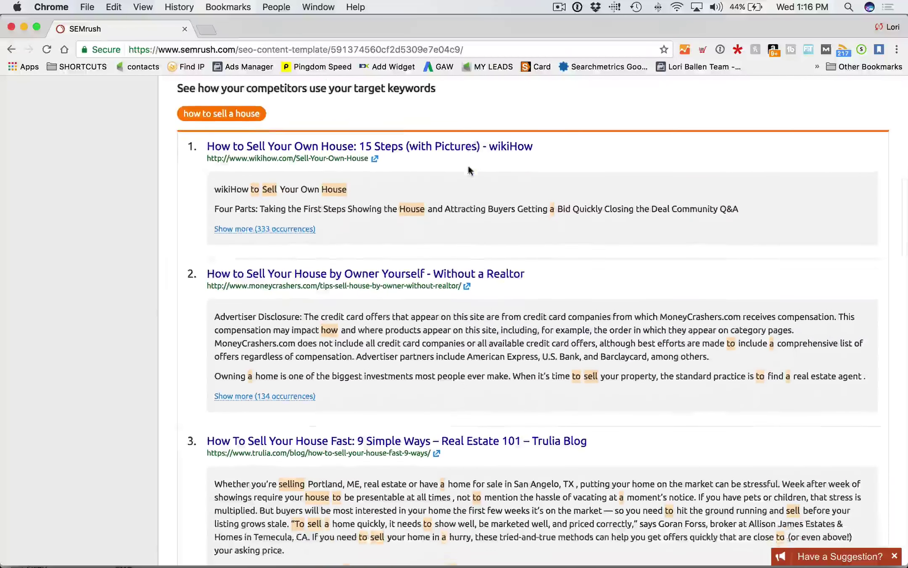
scroll(540, 193, down, 2)
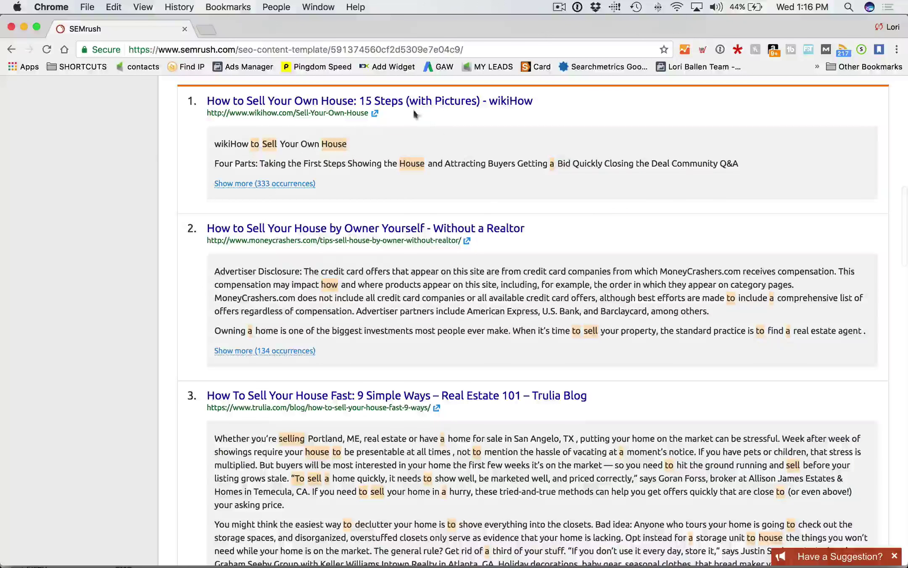
click(375, 114)
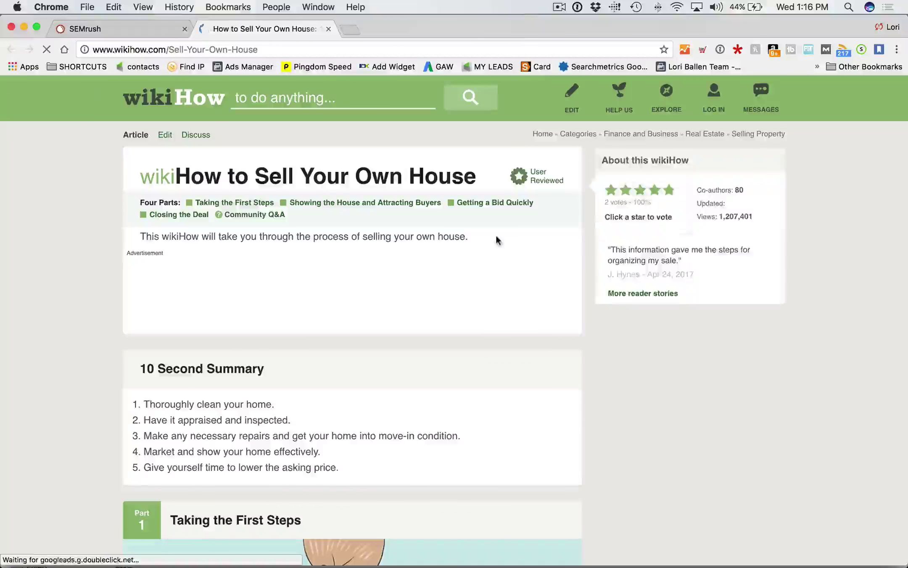
Step: Read the wikiHow article's summary and its first part, "Taking the First Steps", up to the start of Part 2
scroll(496, 236, down, 5)
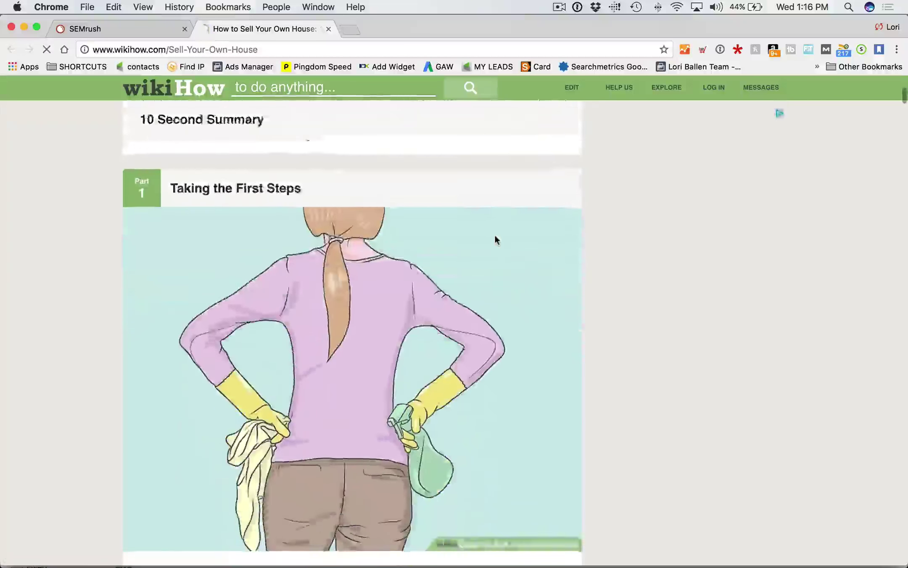
scroll(495, 237, down, 10)
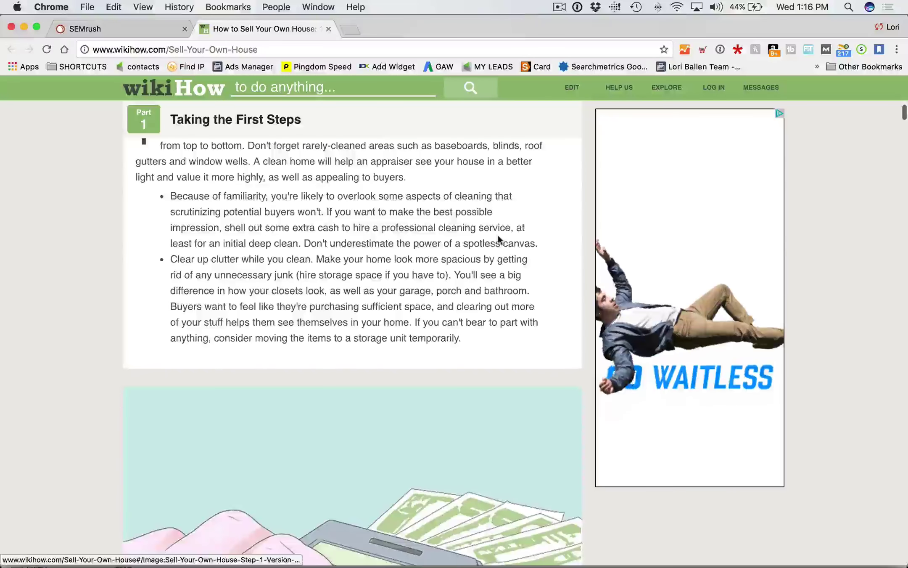
scroll(498, 235, up, 10)
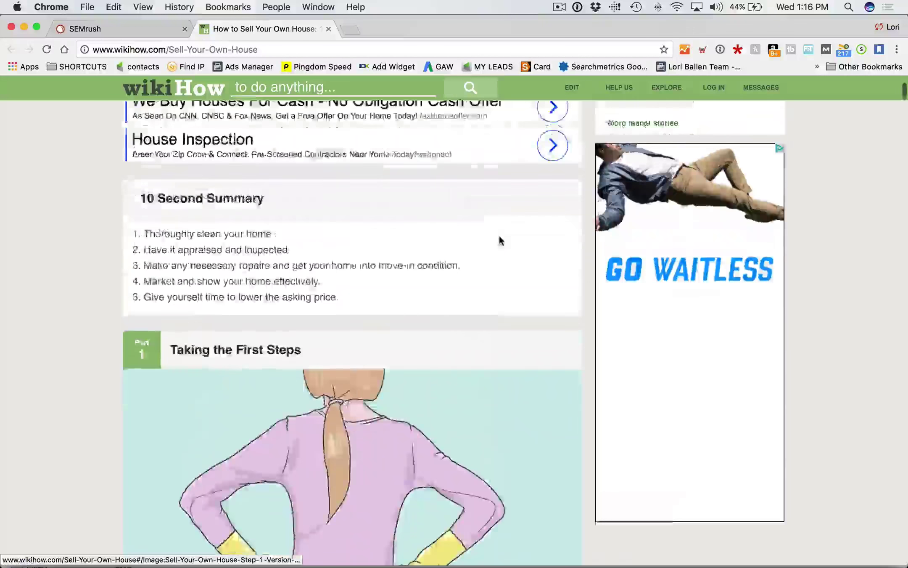
scroll(498, 240, up, 3)
scroll(500, 242, down, 15)
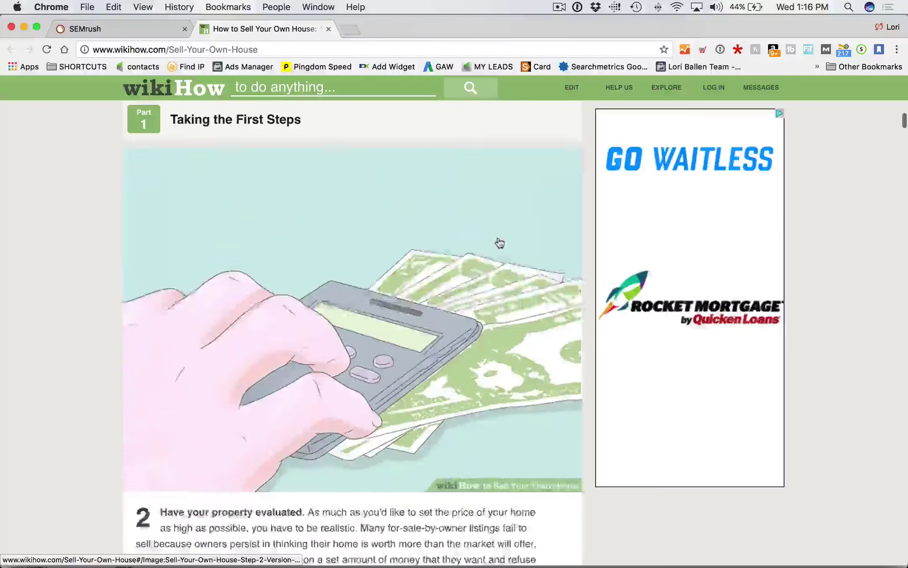
scroll(500, 243, down, 15)
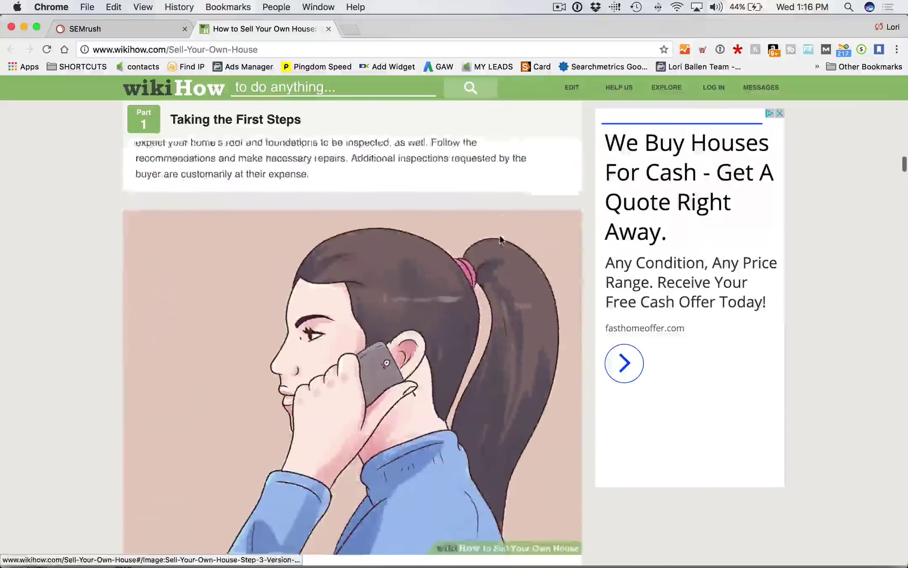
scroll(500, 240, down, 10)
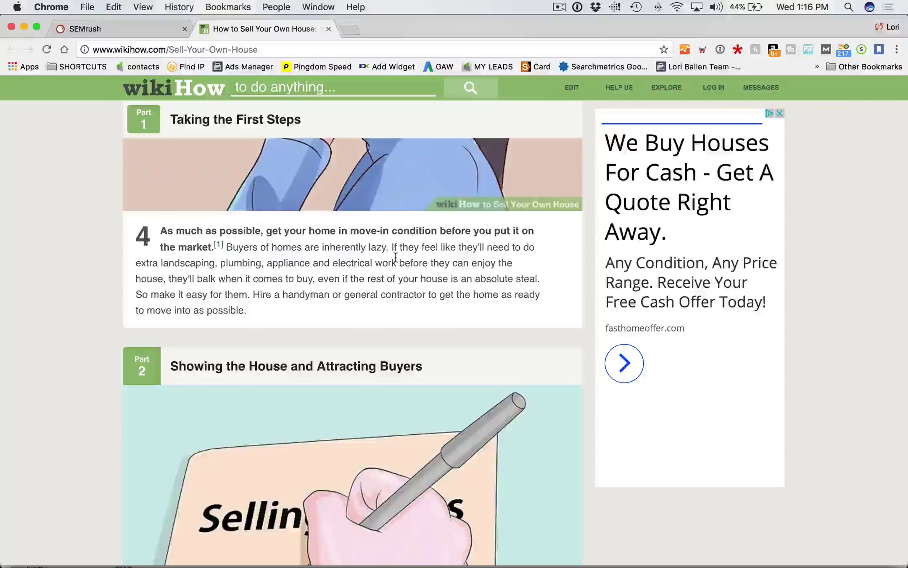
scroll(383, 214, down, 4)
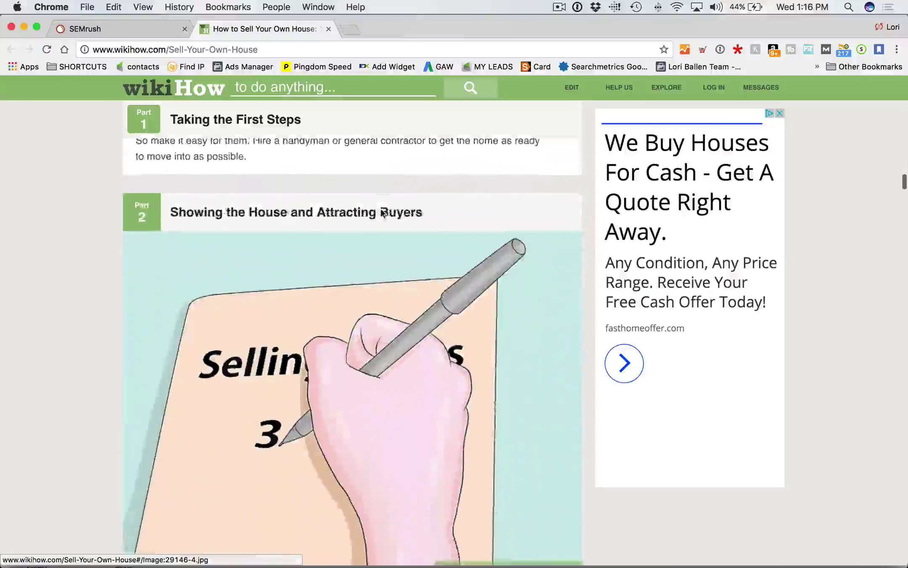
scroll(383, 213, down, 15)
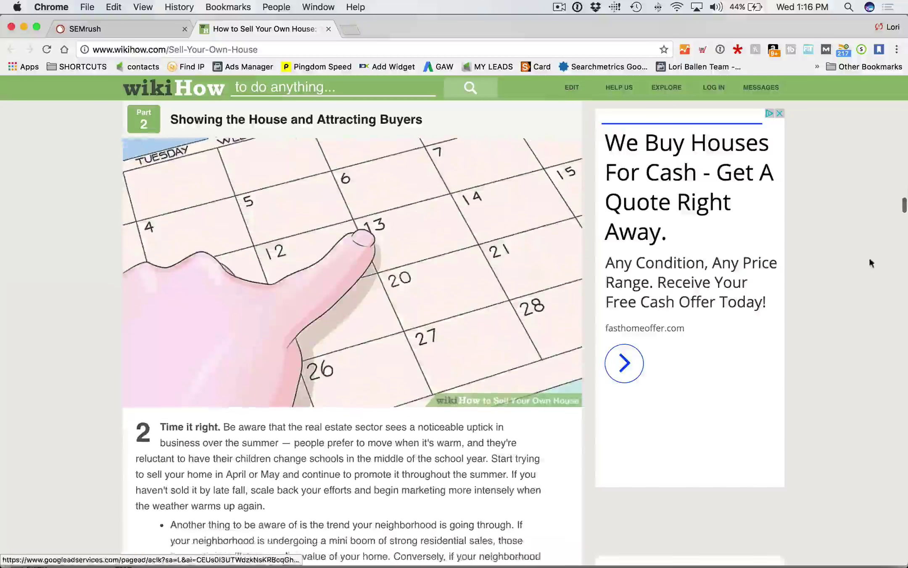
drag(907, 263, 194, 248)
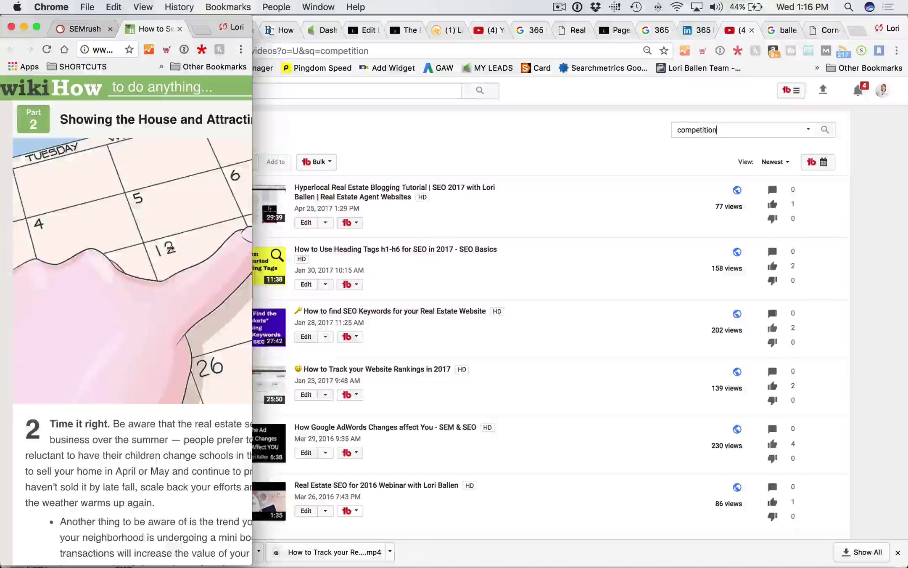
scroll(249, 222, down, 10)
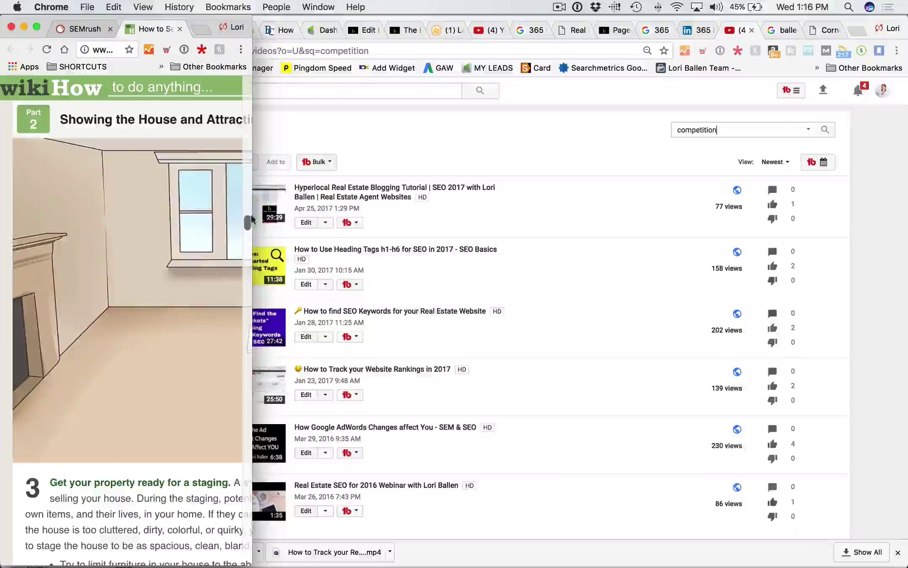
drag(252, 188, 907, 189)
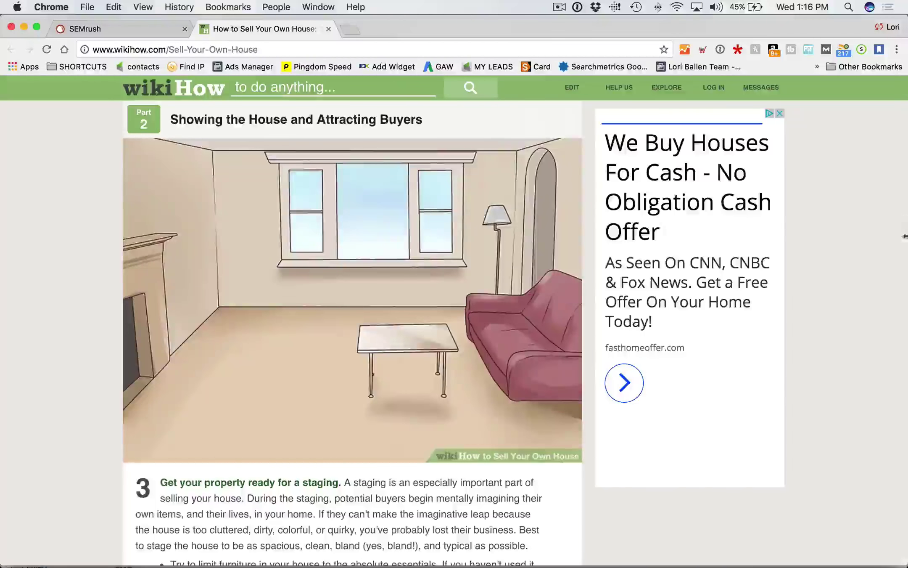
Step: Read the staging, marketing and home-showing advice in Part 2 of the wikiHow article, and close the article
scroll(531, 269, up, 1)
scroll(521, 273, down, 15)
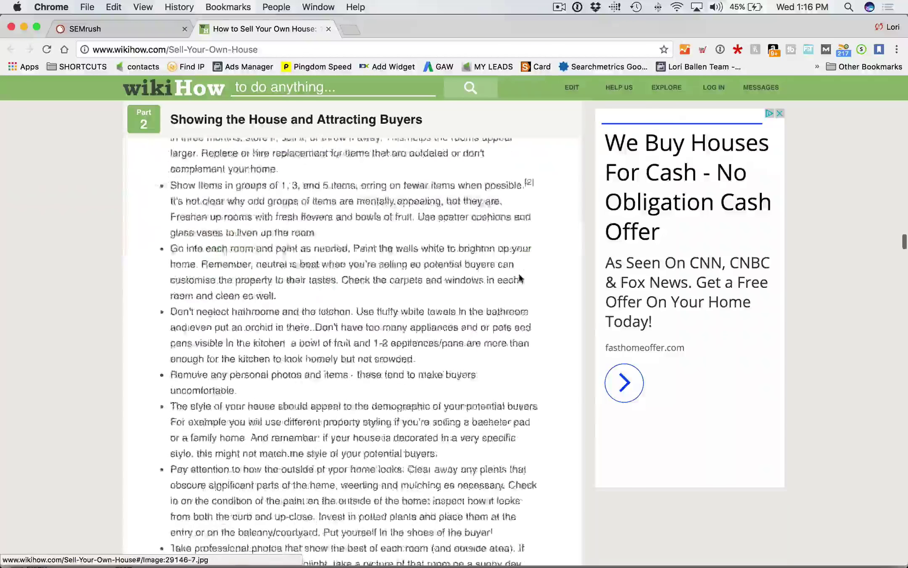
scroll(512, 279, down, 5)
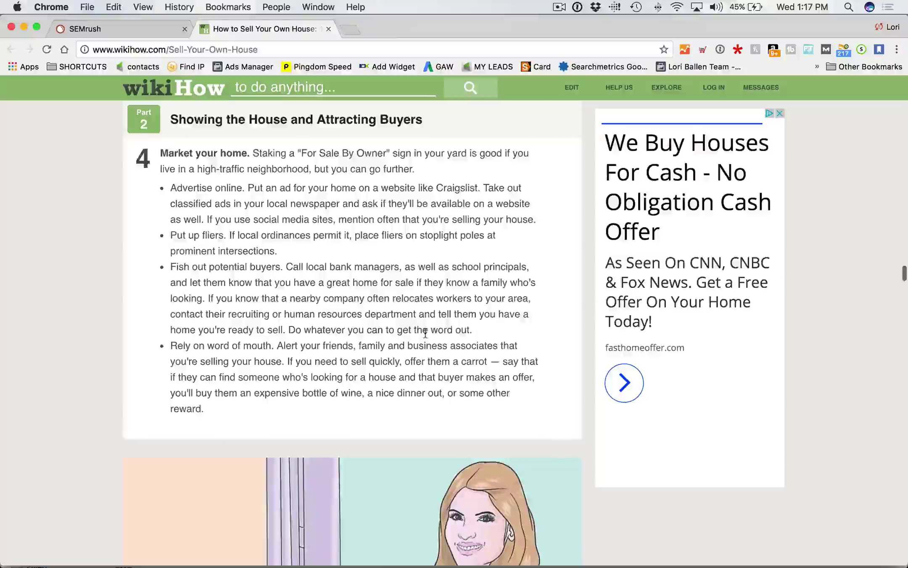
scroll(424, 335, down, 8)
scroll(426, 337, down, 8)
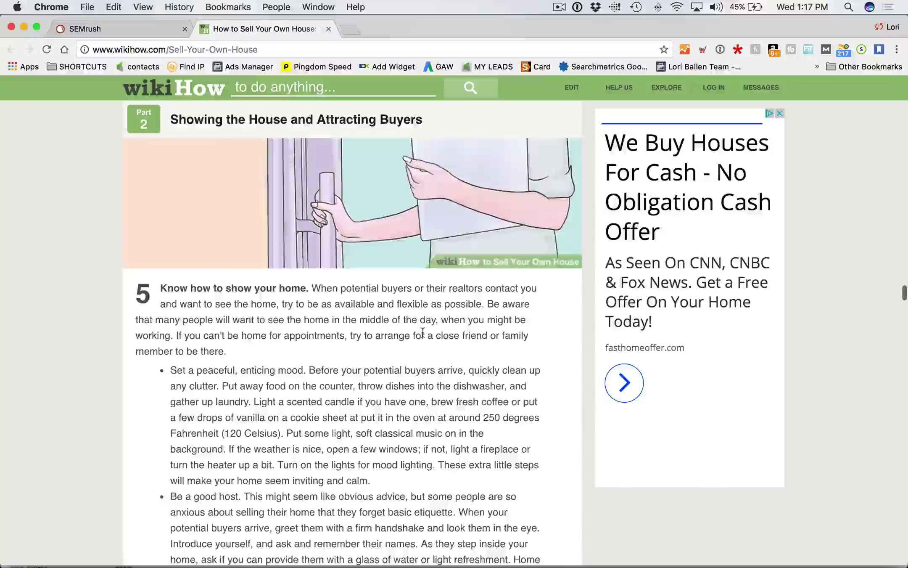
scroll(419, 334, down, 1)
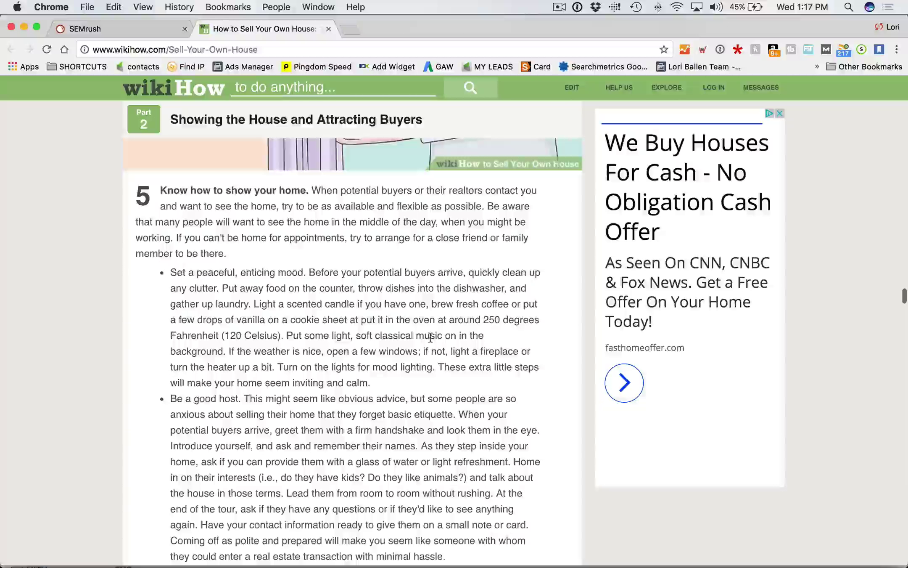
scroll(429, 337, down, 5)
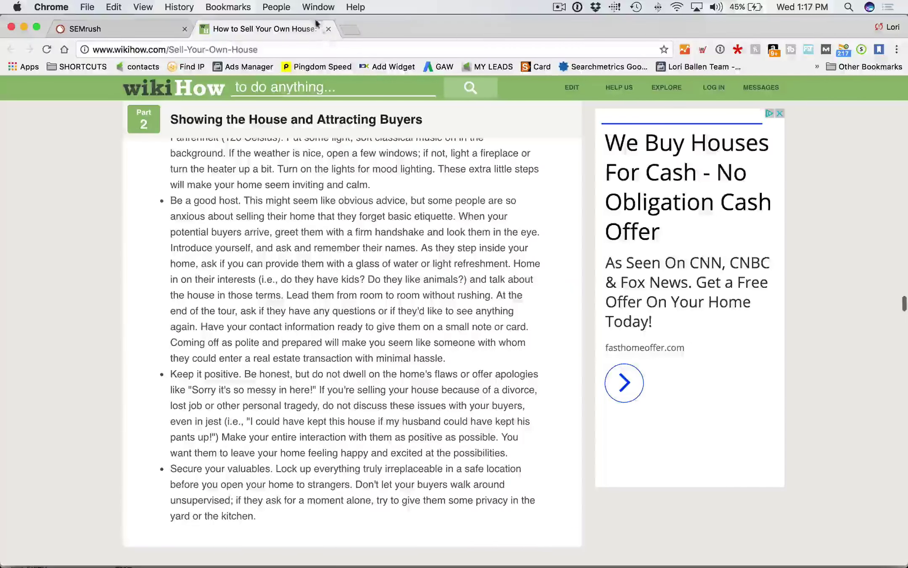
click(327, 29)
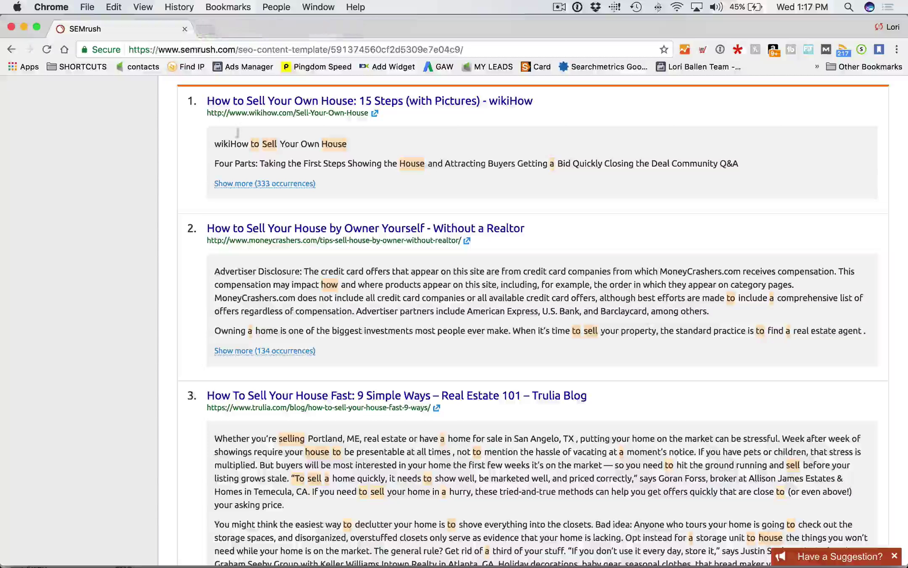
Step: Skim the second-ranked competitor article, Money Crashers' "How to Sell Your House by Owner – Without a Realtor", and close it
scroll(435, 188, down, 2)
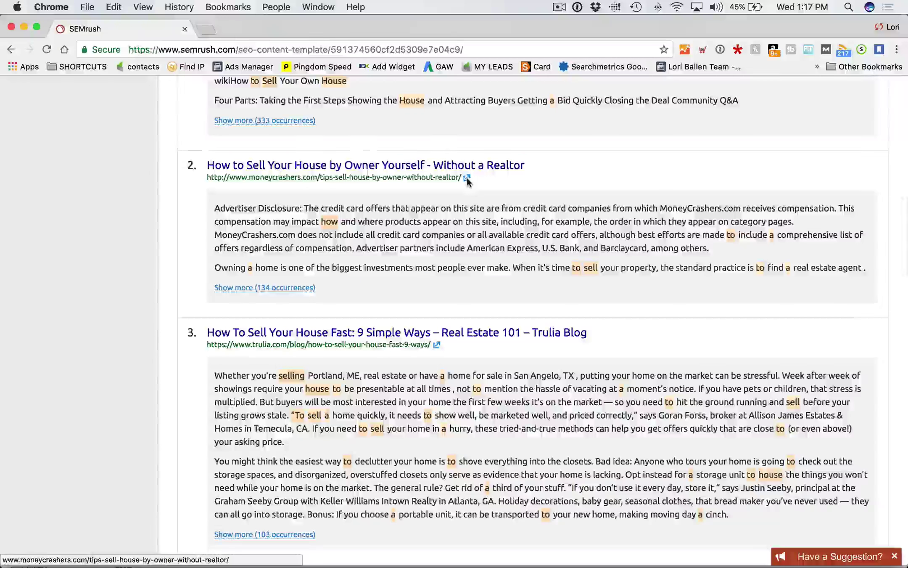
click(467, 178)
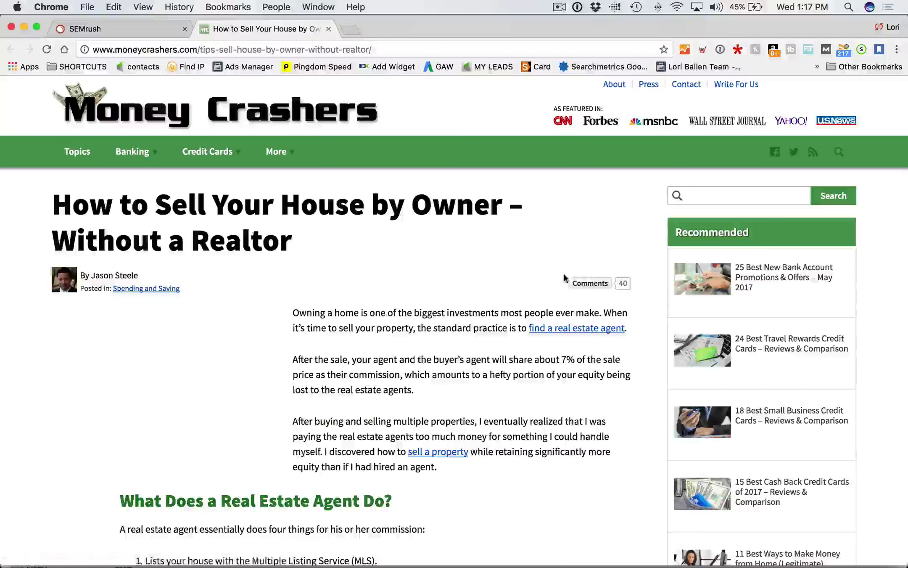
scroll(563, 278, down, 10)
scroll(561, 277, down, 1)
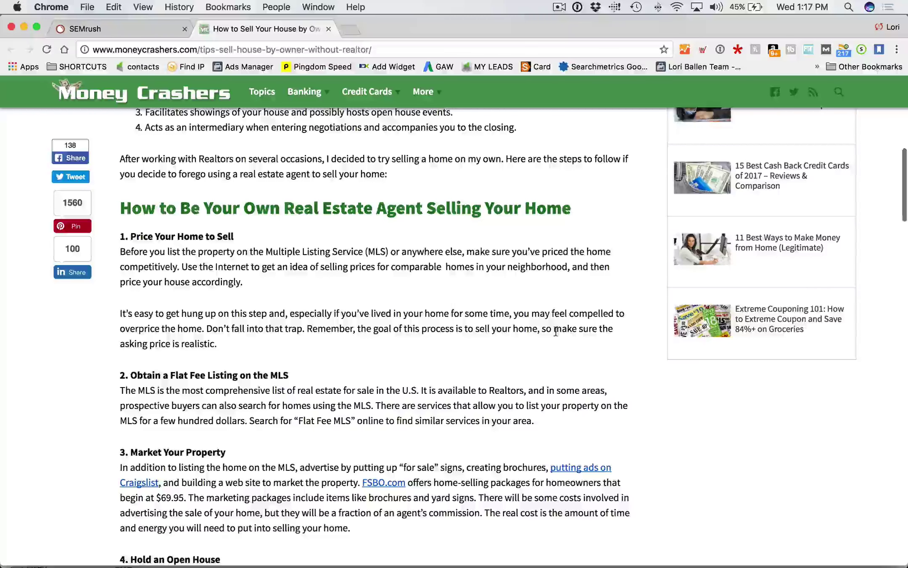
scroll(485, 330, down, 10)
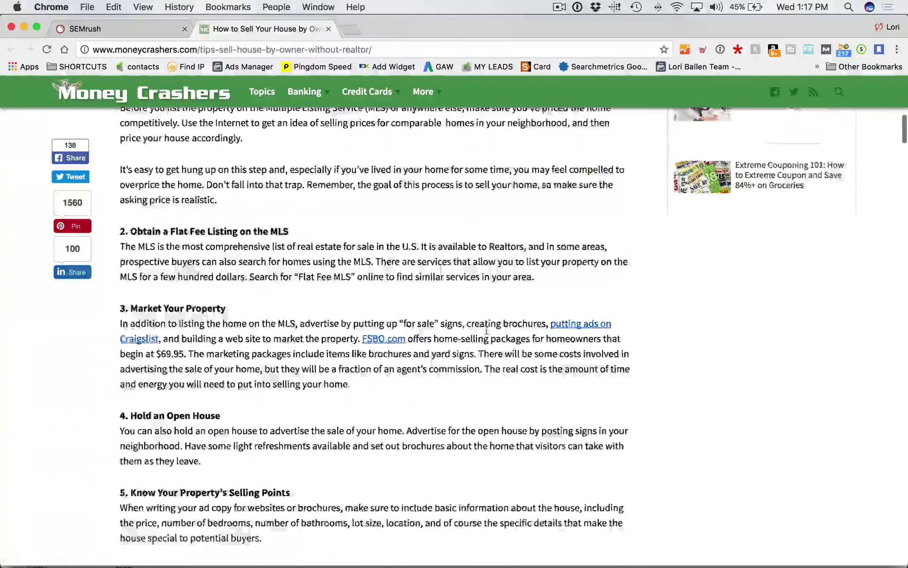
scroll(486, 329, down, 10)
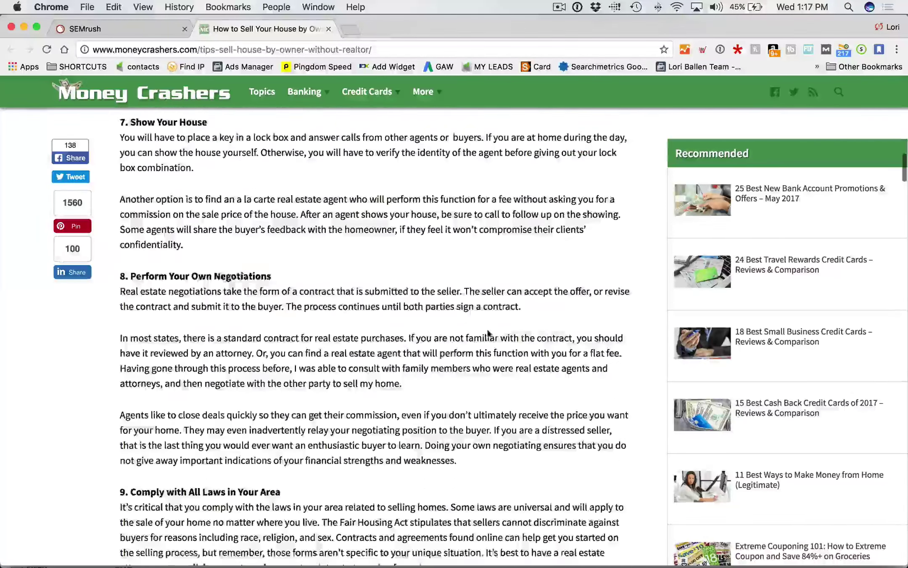
scroll(488, 328, up, 20)
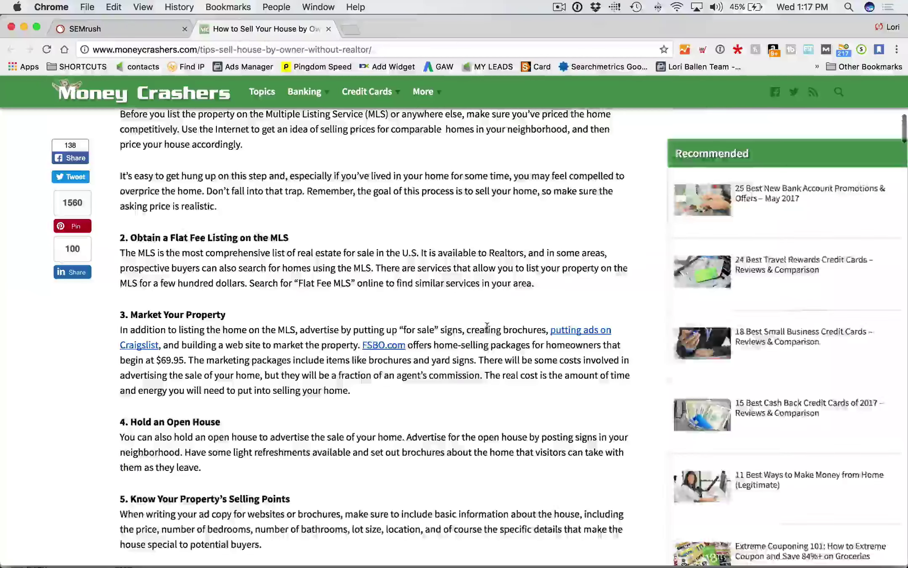
scroll(488, 328, down, 5)
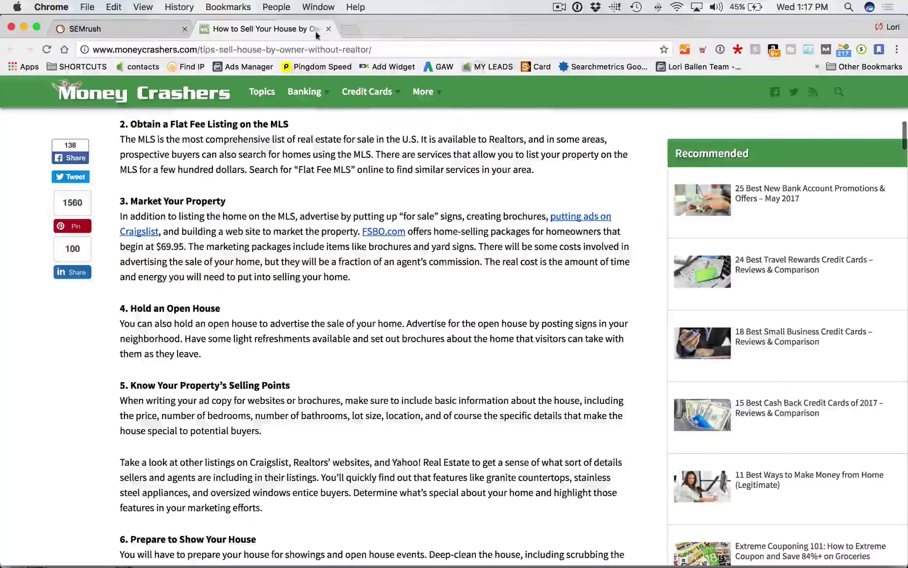
click(328, 29)
Step: Skim the third-ranked competitor article, Trulia's "How To Sell Your House Fast: 9 Simple Ways", down to its related articles, and close it
scroll(362, 242, down, 4)
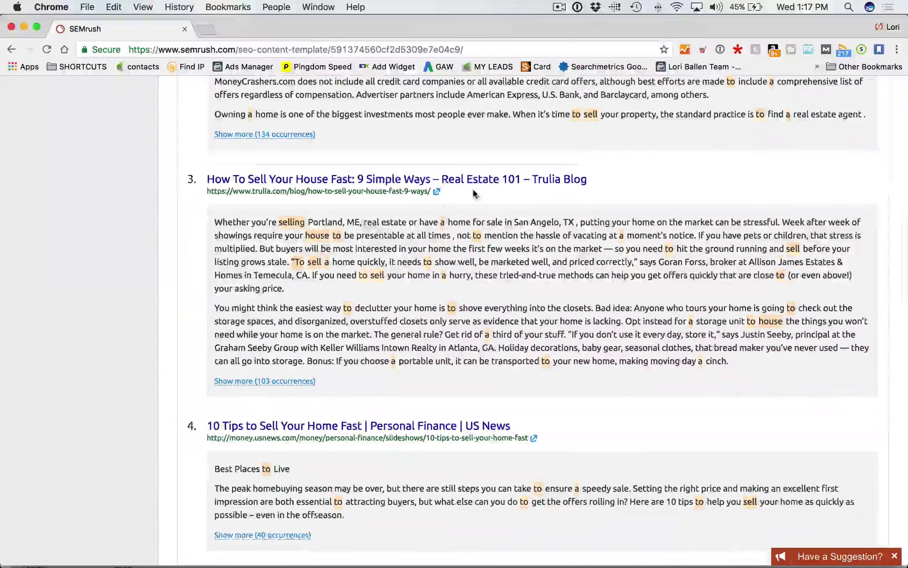
click(437, 192)
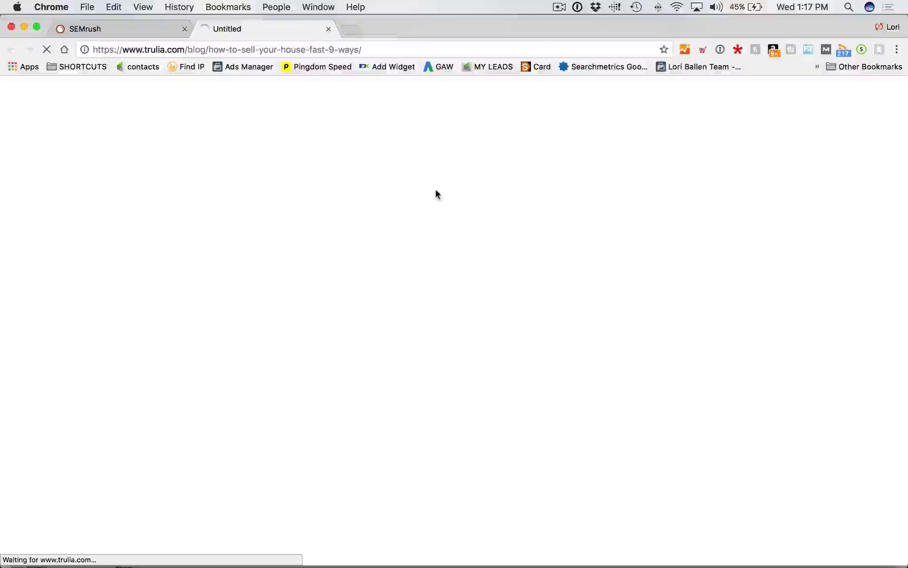
scroll(428, 280, down, 15)
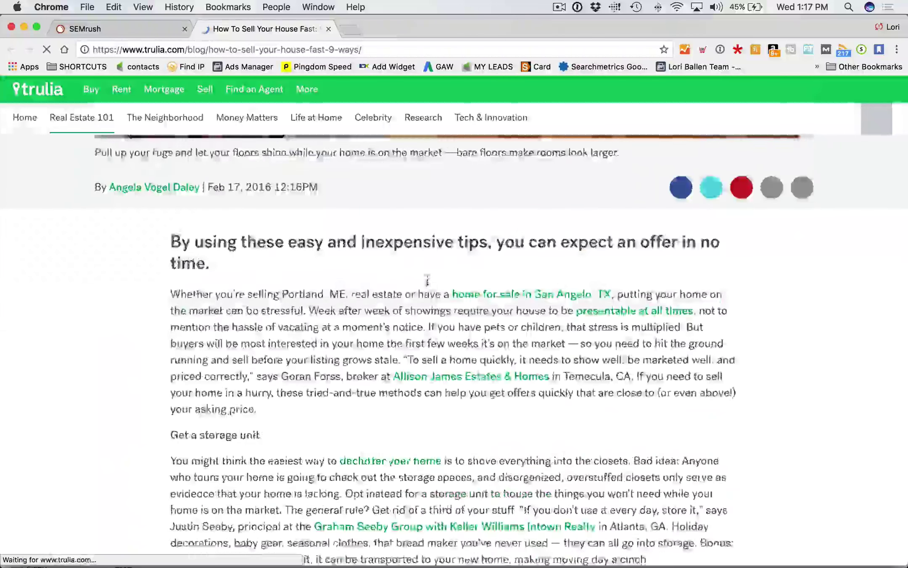
scroll(428, 283, down, 20)
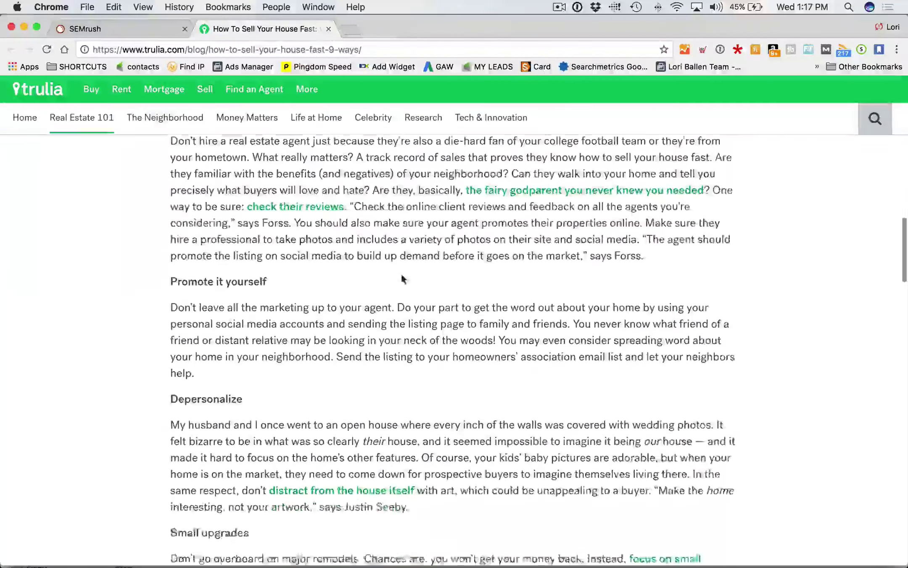
scroll(410, 287, down, 15)
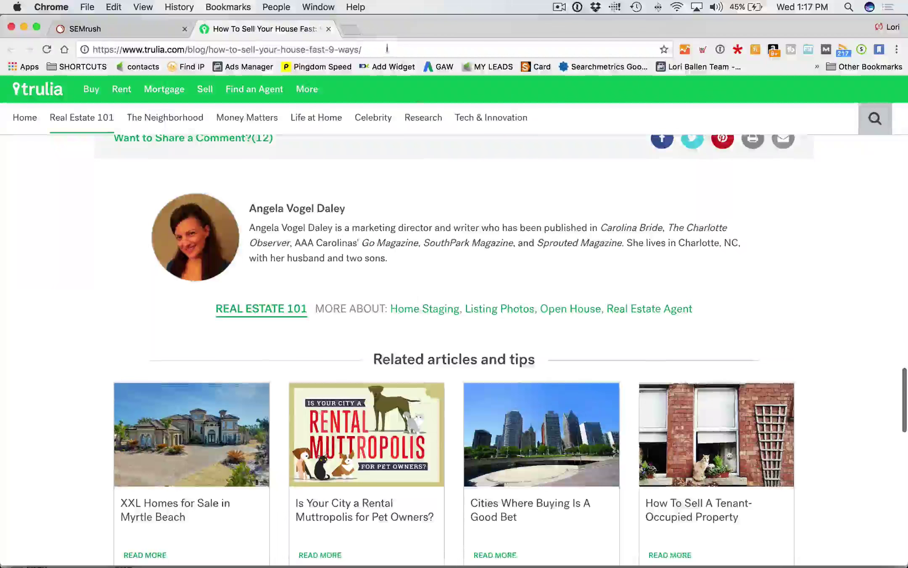
click(328, 29)
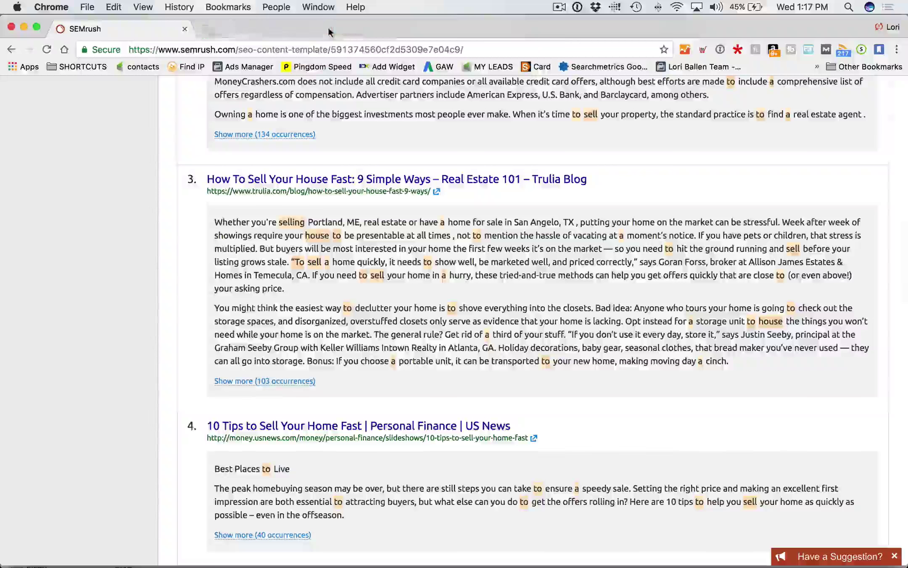
Step: Check the fourth-ranked US News slideshow, "10 Tips to Sell Your Home Fast", and return to the start of the SEO recommendations
scroll(394, 346, down, 5)
scroll(394, 346, down, 2)
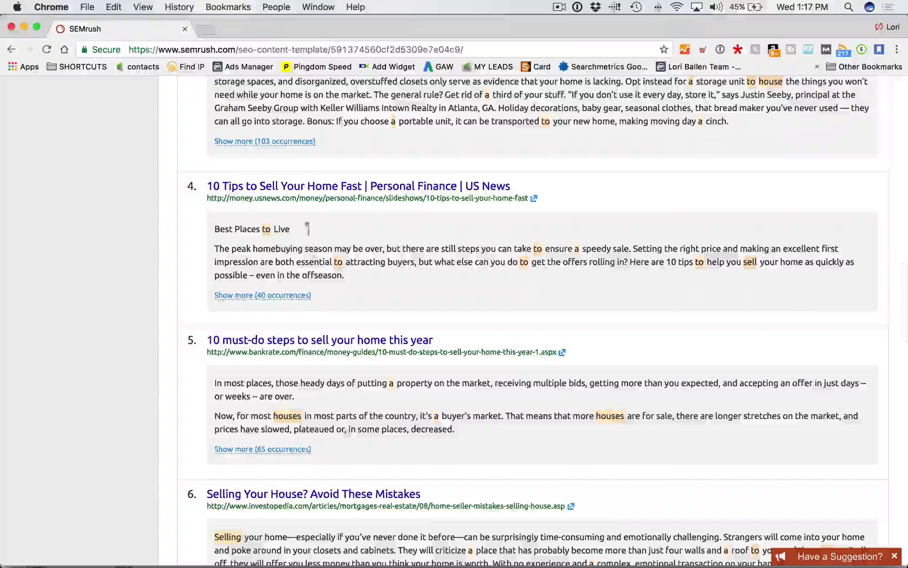
click(534, 198)
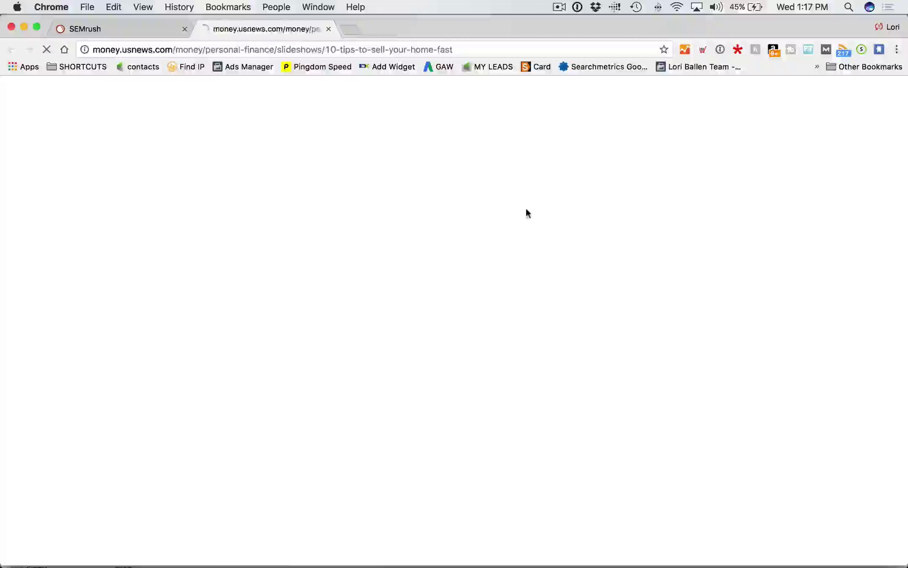
scroll(528, 385, down, 10)
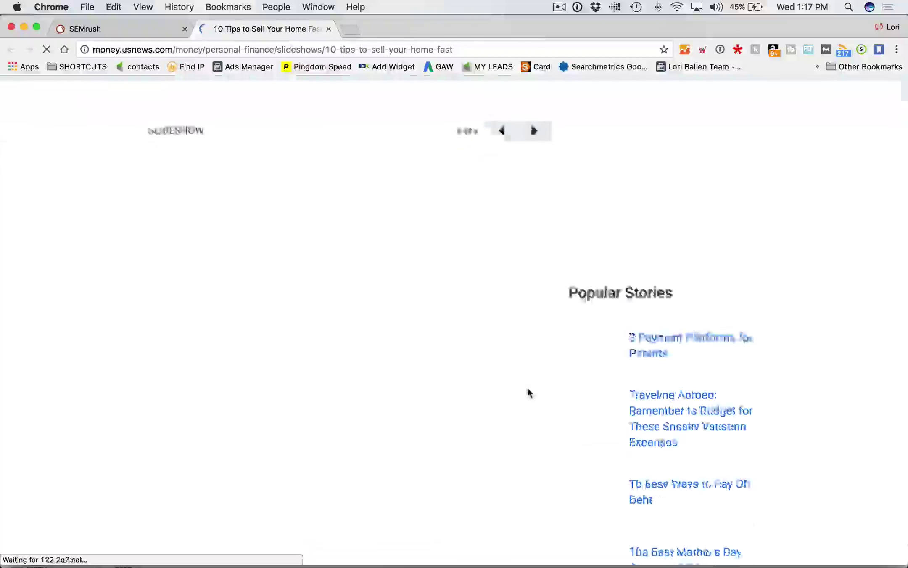
click(329, 29)
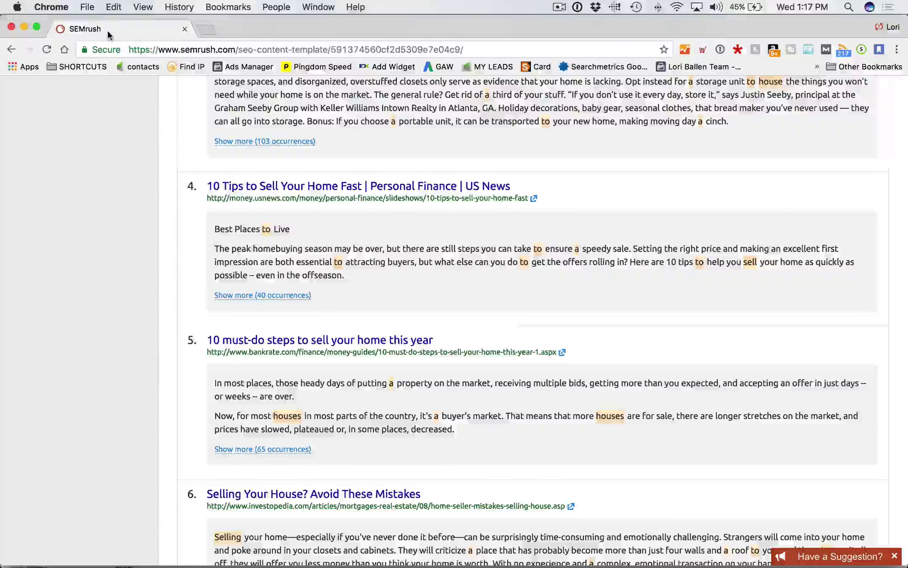
scroll(483, 311, up, 20)
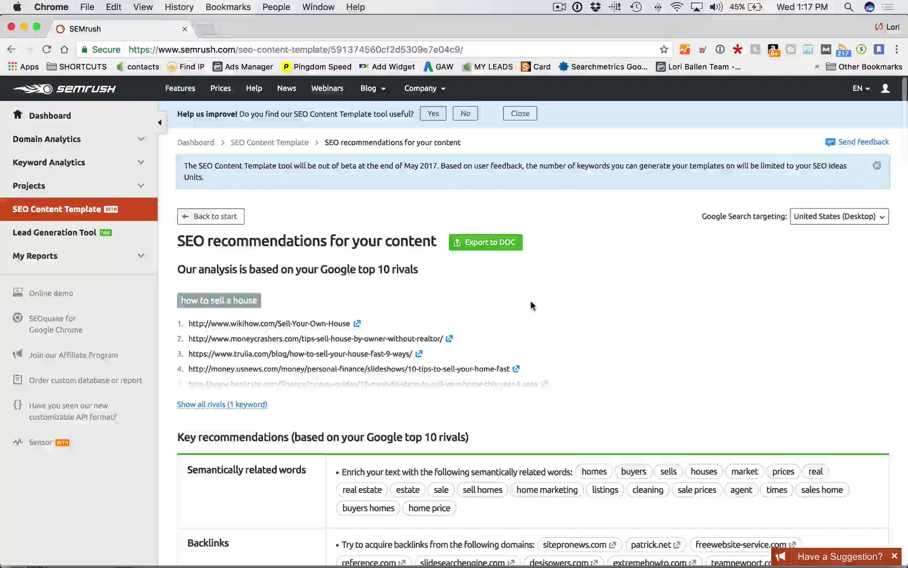